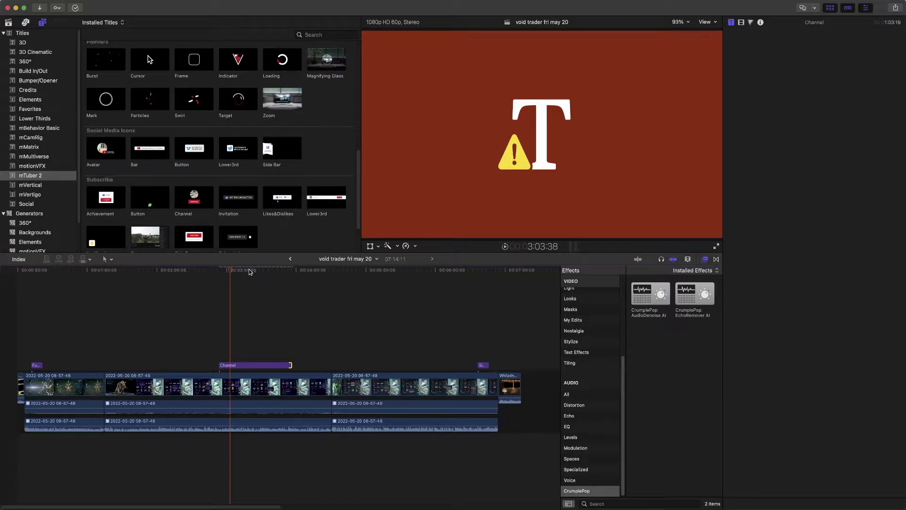
Scrub back and forth through the broken Channel title clip in the timeline.
{"action": "left_click", "coordinate": [253, 273]}
{"action": "left_click_drag", "start_coordinate": [253, 273], "coordinate": [249, 273]}
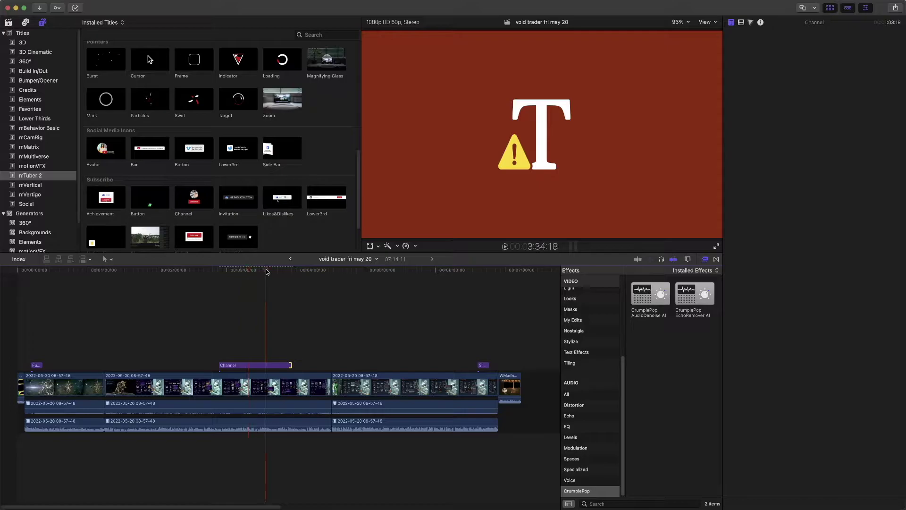
{"action": "left_click", "coordinate": [246, 273]}
{"action": "left_click_drag", "start_coordinate": [246, 273], "coordinate": [255, 274]}
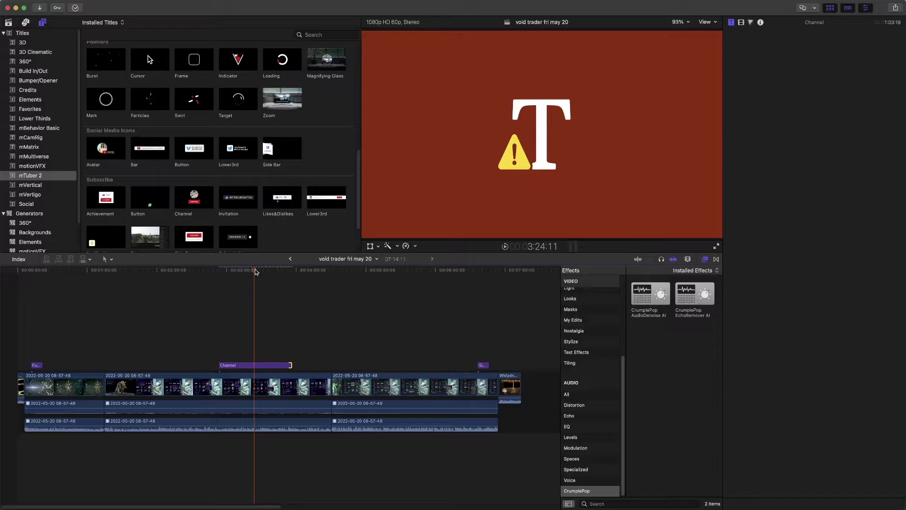
{"action": "left_click_drag", "start_coordinate": [255, 272], "coordinate": [237, 283]}
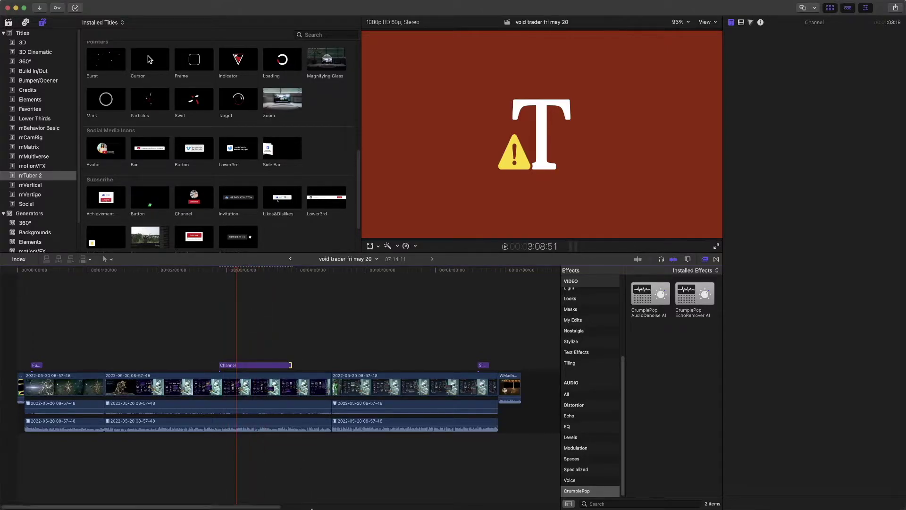
Select the mTuber 2 Channel subscribe title in the Titles browser and show its context menu.
{"action": "mouse_move", "coordinate": [312, 507]}
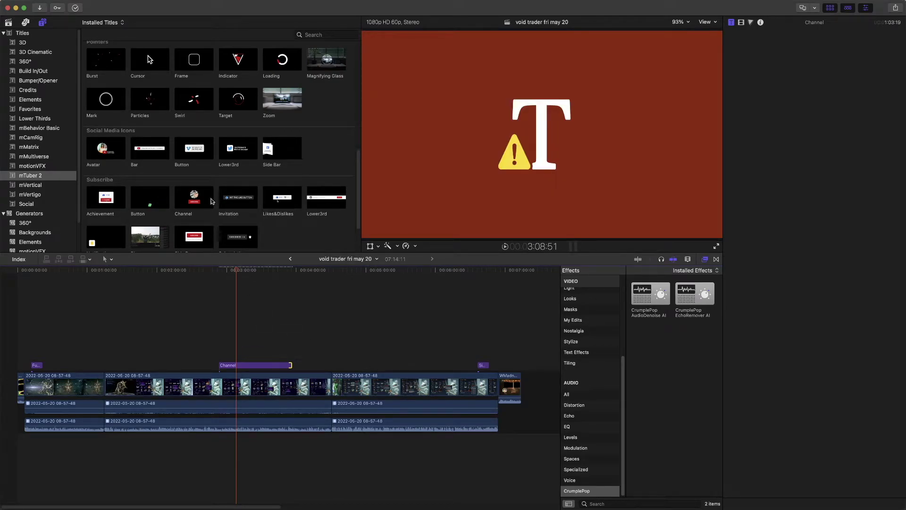
{"action": "scroll", "coordinate": [249, 202], "scroll_direction": "down", "scroll_amount": 2}
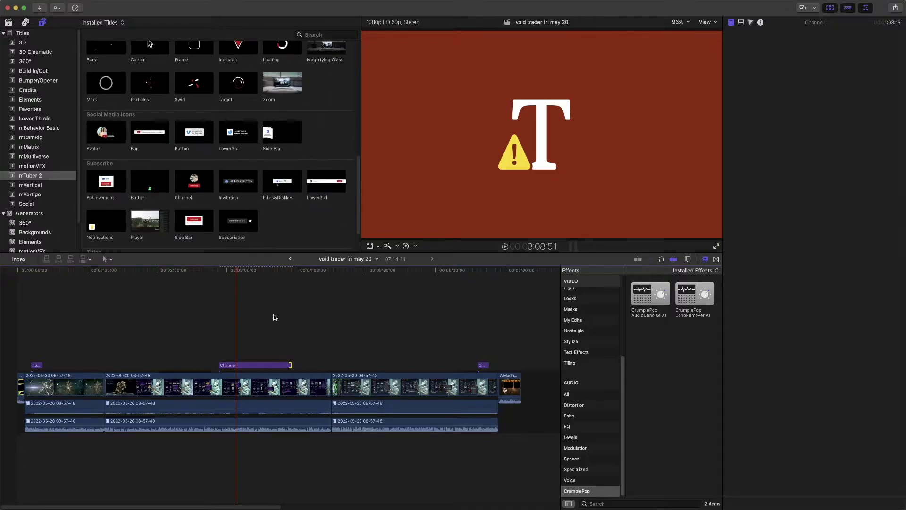
{"action": "left_click", "coordinate": [196, 184]}
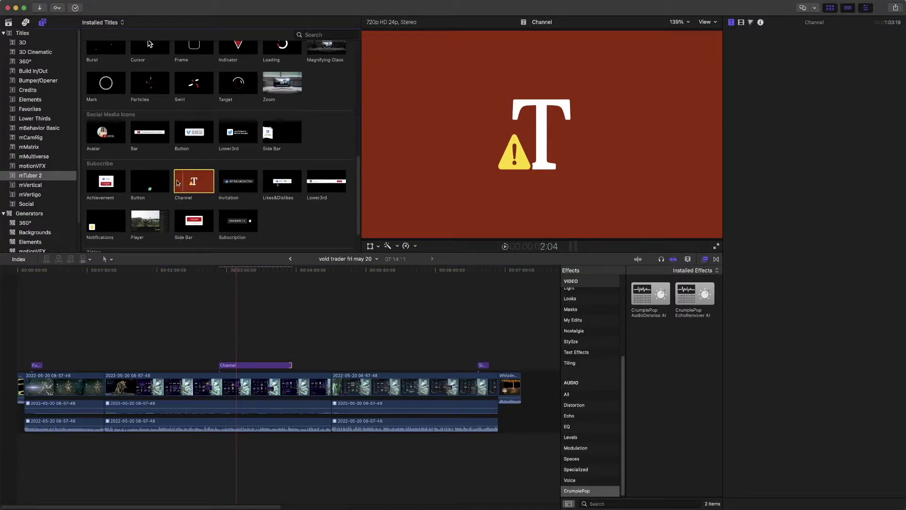
{"action": "right_click", "coordinate": [195, 180]}
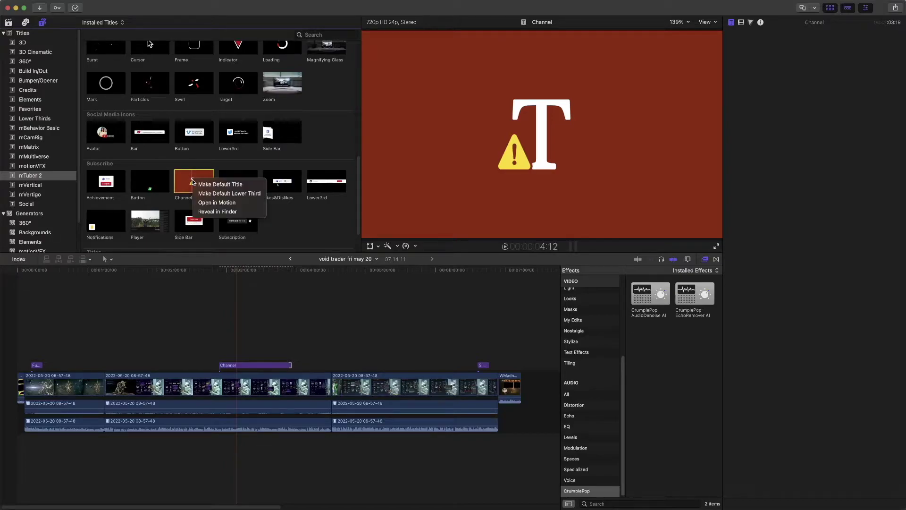
Open the Channel template in Motion and inspect the four separators inside the Separators group.
{"action": "left_click", "coordinate": [228, 203]}
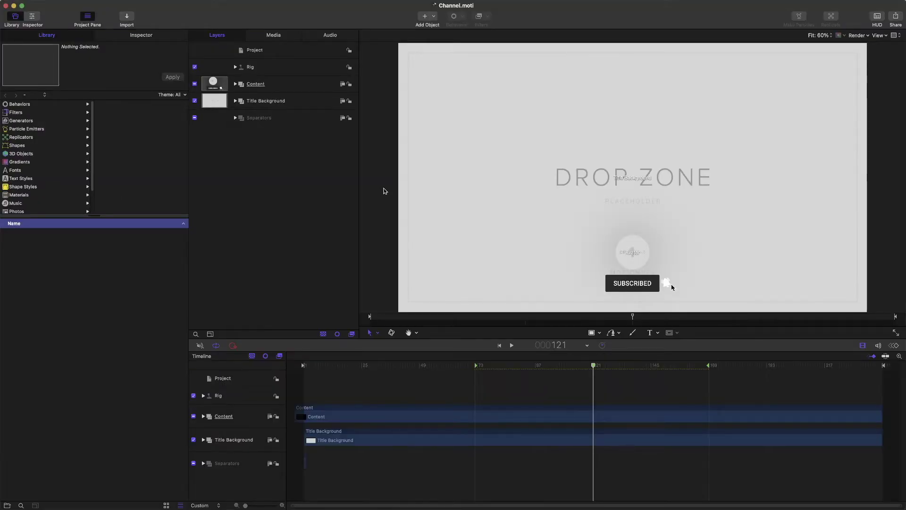
{"action": "left_click", "coordinate": [266, 123]}
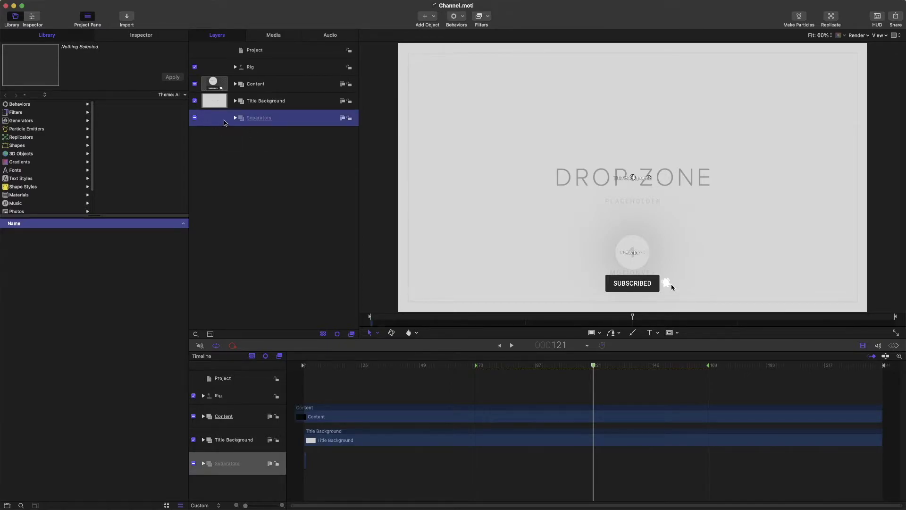
{"action": "left_click", "coordinate": [236, 118]}
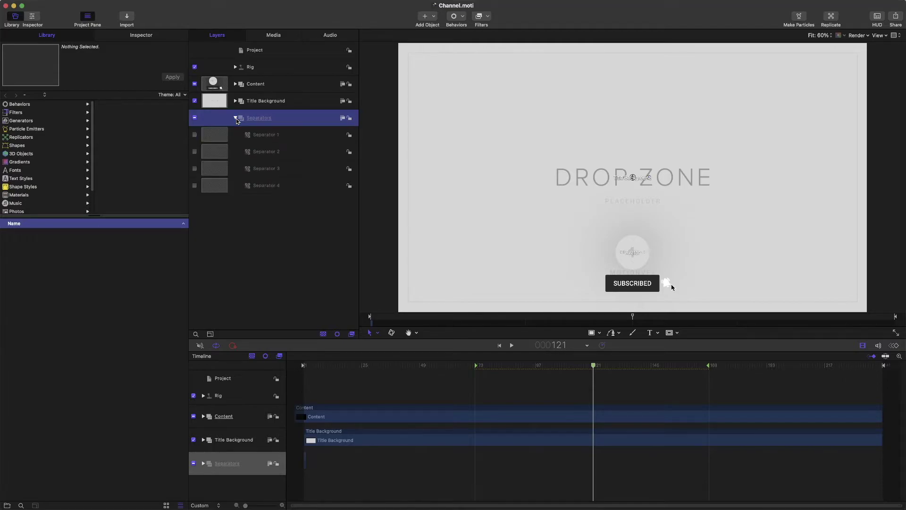
{"action": "left_click", "coordinate": [236, 118]}
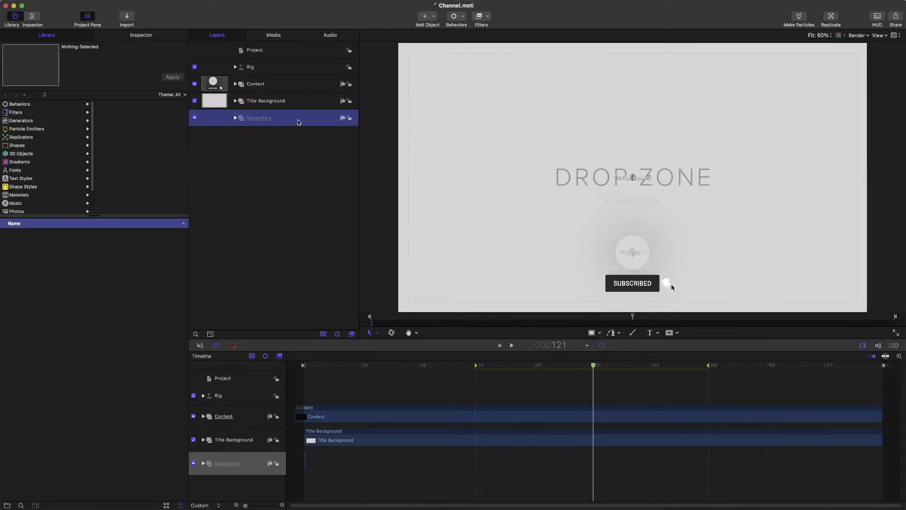
Delete the Separators group, keeping its name unchanged, leaving Rig, Content and Title Background.
{"action": "double_click", "coordinate": [298, 121]}
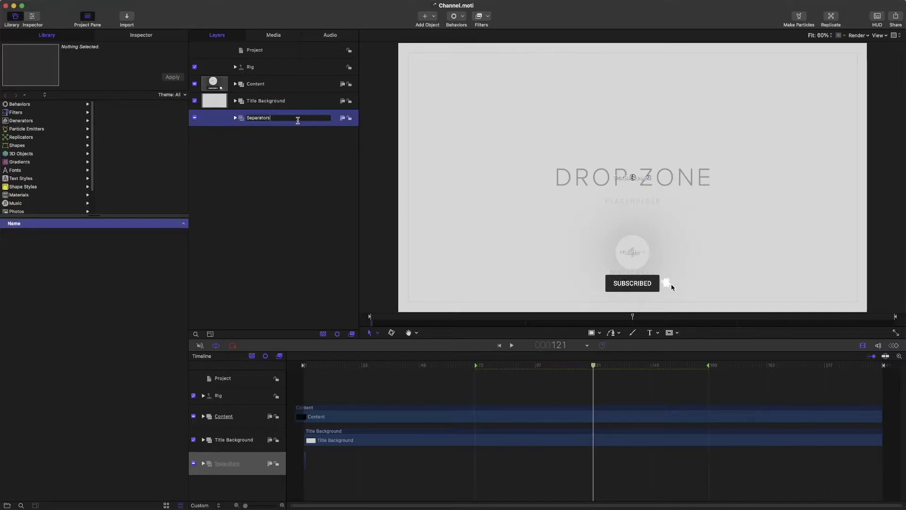
{"action": "left_click", "coordinate": [262, 129]}
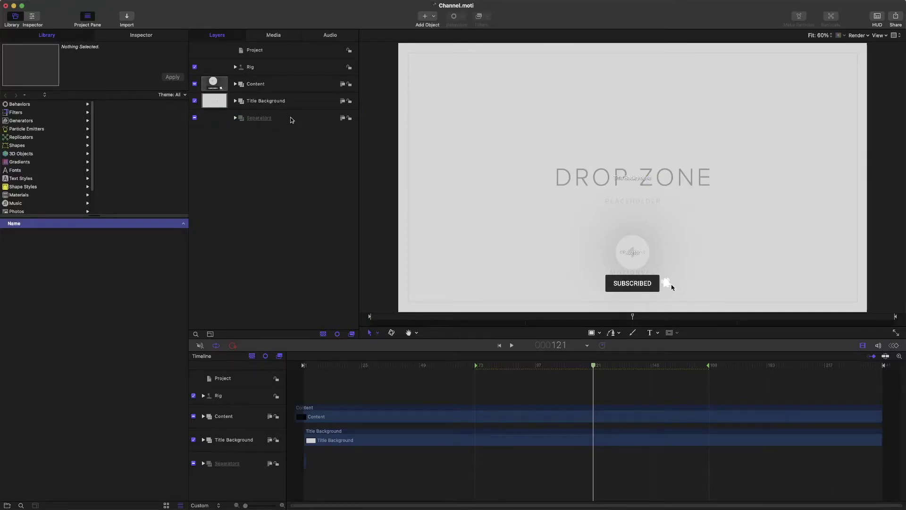
{"action": "left_click", "coordinate": [291, 119]}
{"action": "key", "text": "Delete"}
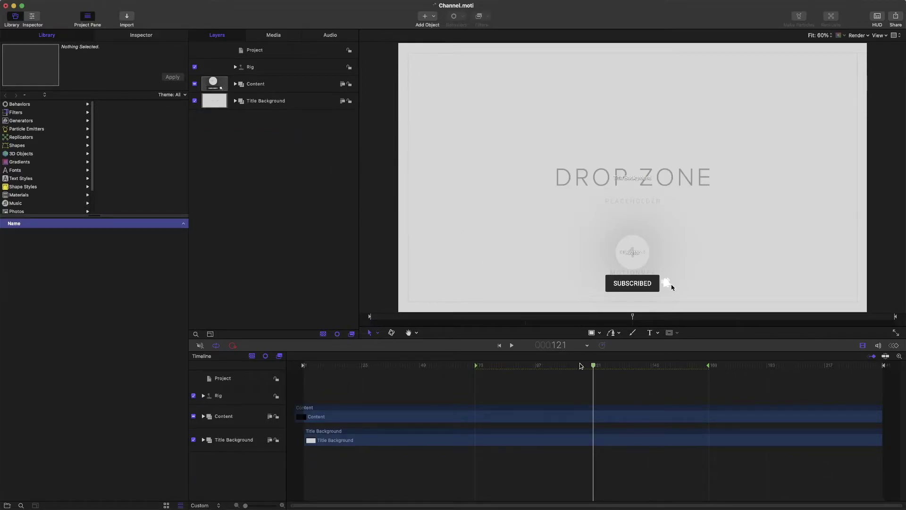
{"action": "left_click_drag", "start_coordinate": [595, 366], "coordinate": [405, 403]}
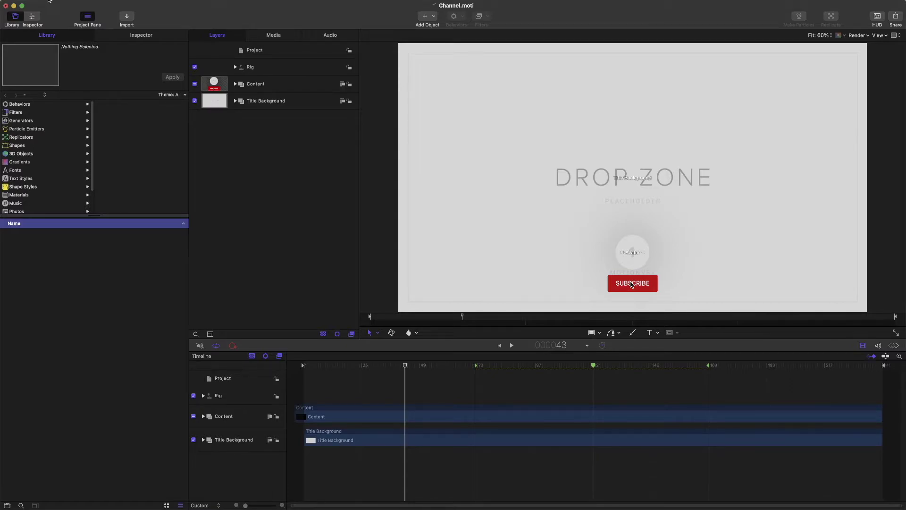
{"action": "left_click", "coordinate": [48, 1]}
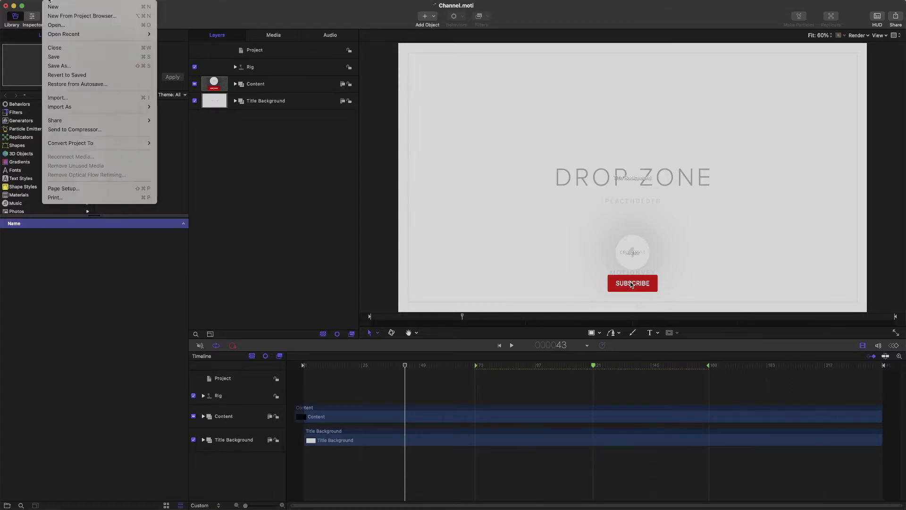
{"action": "left_click", "coordinate": [77, 69]}
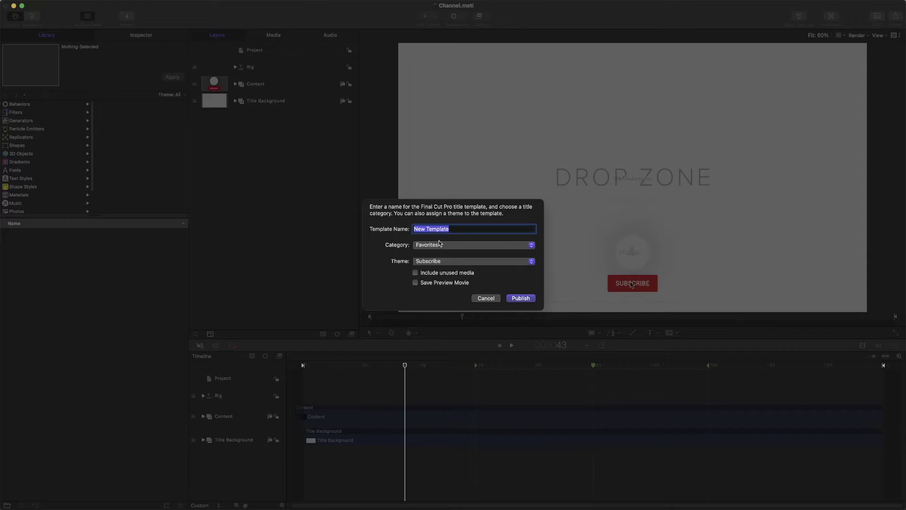
{"action": "left_click", "coordinate": [483, 299]}
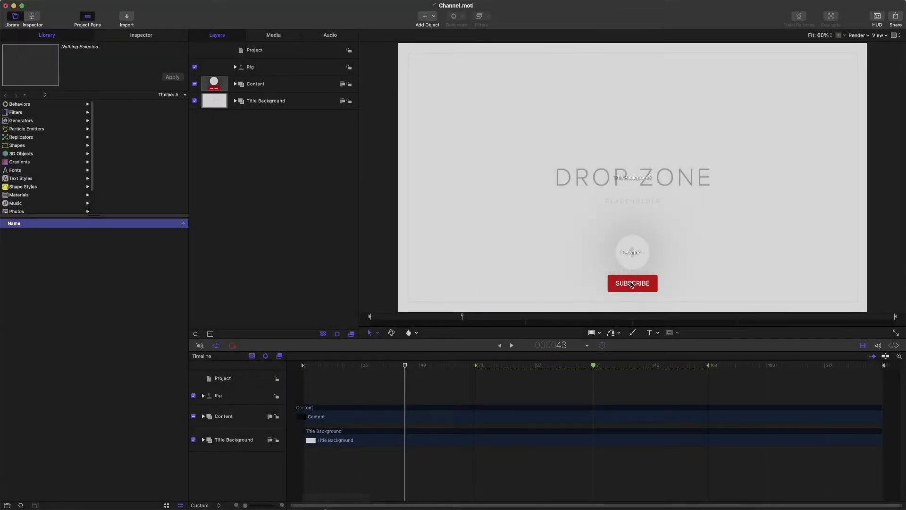
{"action": "mouse_move", "coordinate": [326, 508]}
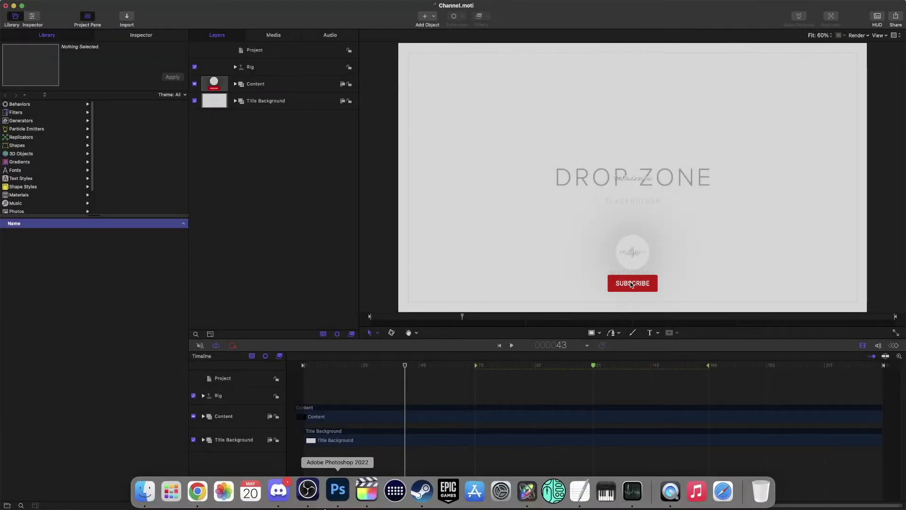
{"action": "left_click", "coordinate": [364, 499]}
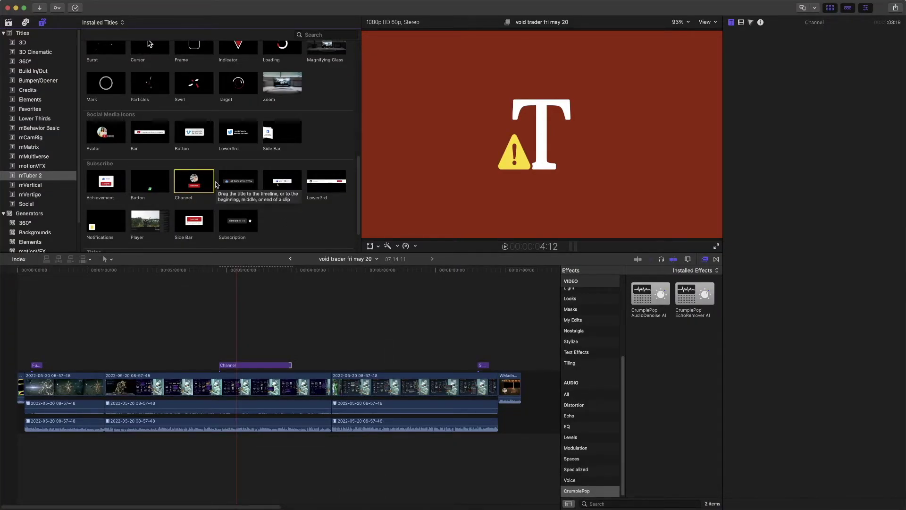
{"action": "left_click", "coordinate": [277, 366]}
{"action": "key", "text": "BackSpace"}
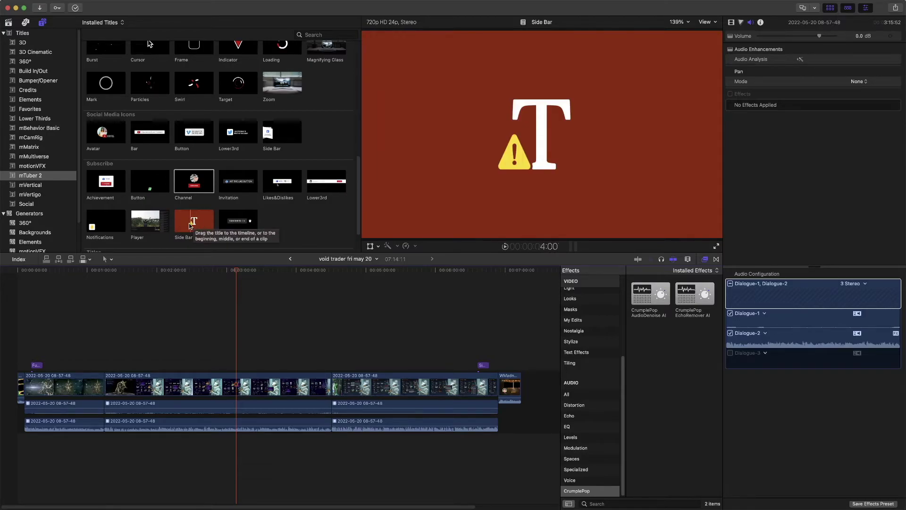
{"action": "scroll", "coordinate": [291, 217], "scroll_direction": "down", "scroll_amount": 2}
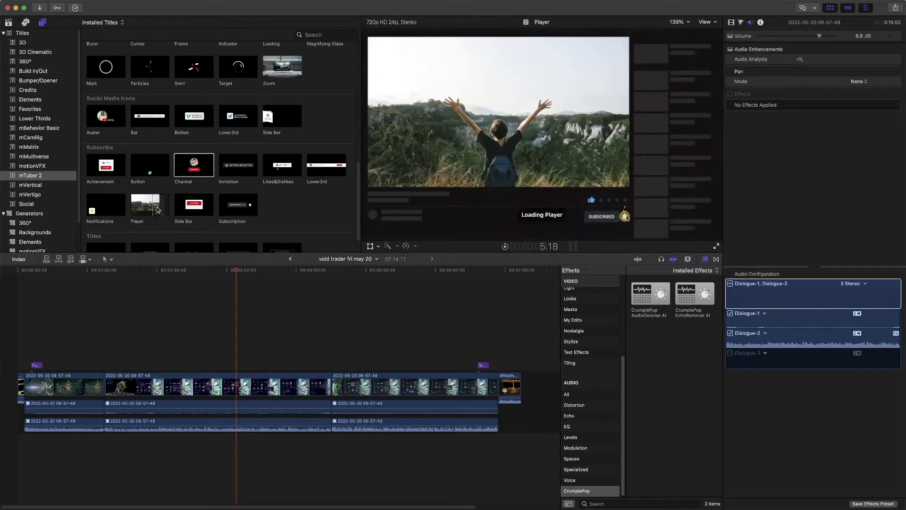
{"action": "left_click_drag", "start_coordinate": [150, 211], "coordinate": [250, 366]}
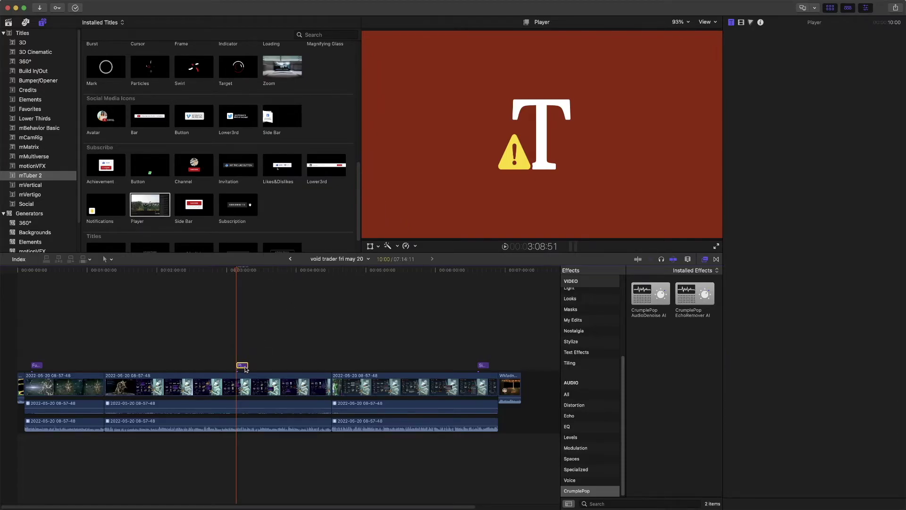
{"action": "key", "text": "Delete"}
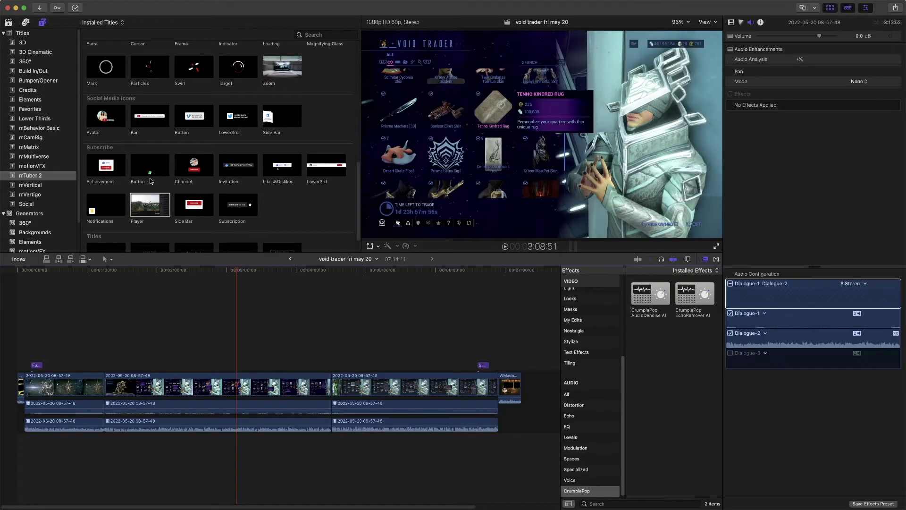
Place the favourite Subscribe Video Animation title above the clips at the playhead.
{"action": "left_click", "coordinate": [29, 109]}
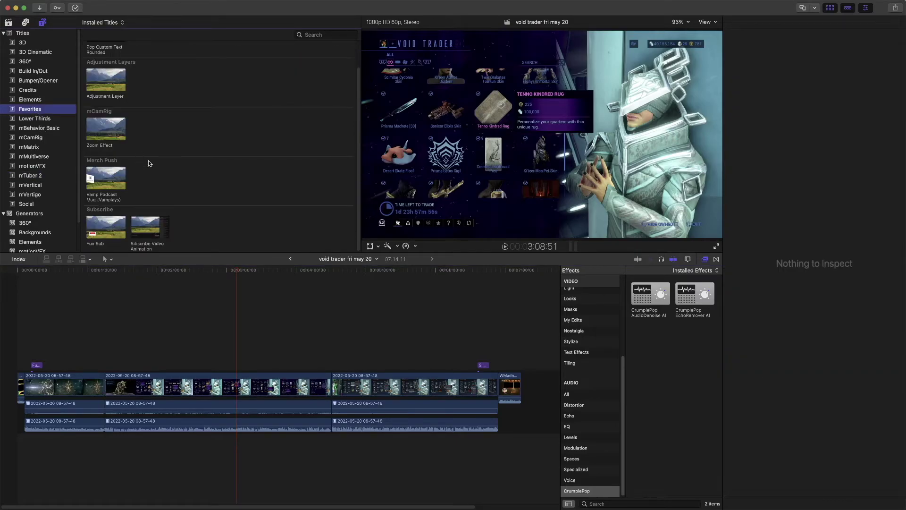
{"action": "left_click", "coordinate": [152, 229]}
{"action": "left_click_drag", "start_coordinate": [152, 230], "coordinate": [233, 363]}
Play and scrub the Subscribe Video Animation title over the footage to preview it.
{"action": "left_click", "coordinate": [222, 271]}
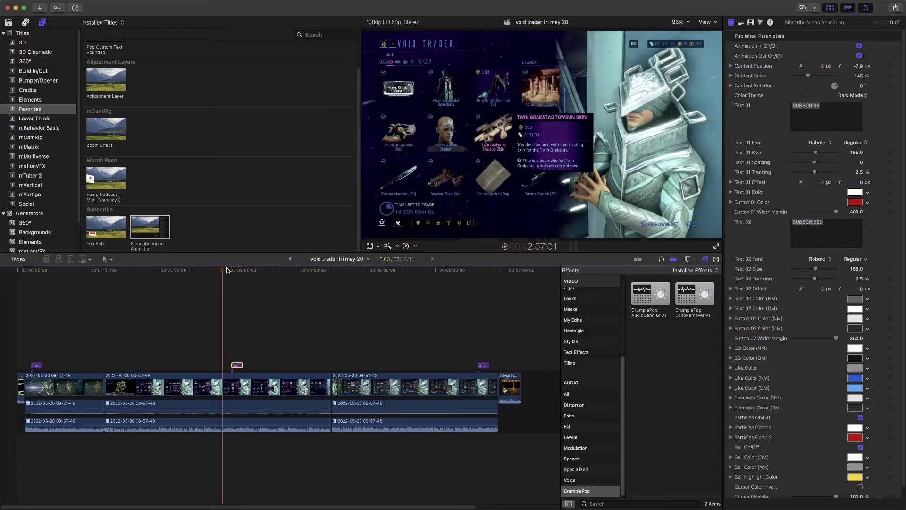
{"action": "left_click", "coordinate": [505, 246]}
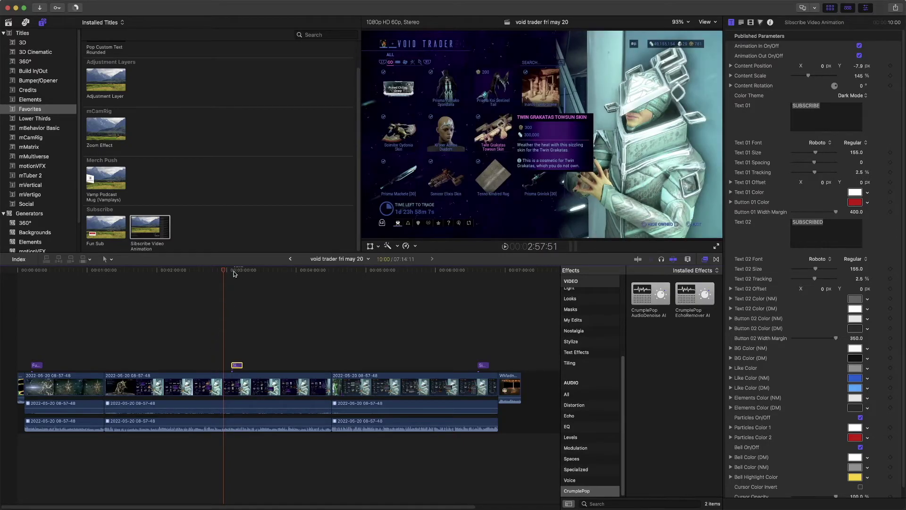
{"action": "left_click_drag", "start_coordinate": [234, 273], "coordinate": [237, 274]}
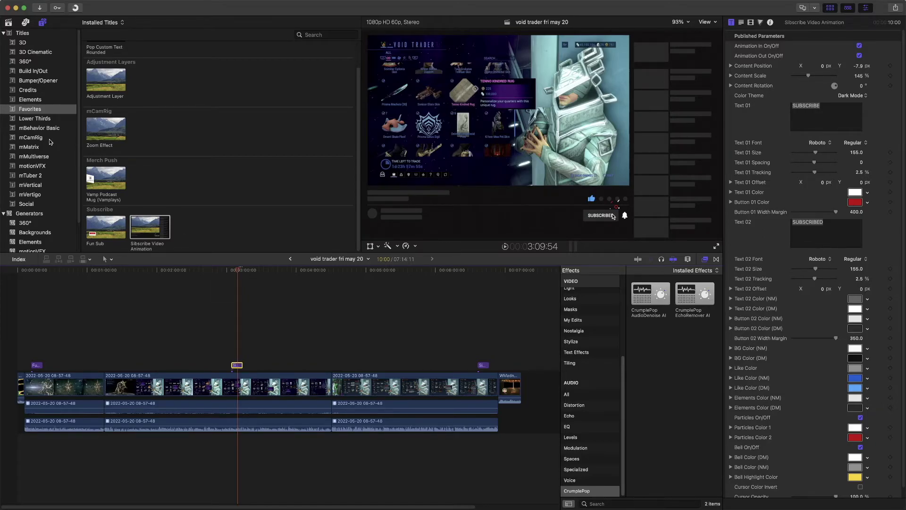
Reopen the mTuber 2 Channel title in Motion to check its layers, then close Channel.moti unsaved.
{"action": "left_click", "coordinate": [32, 177]}
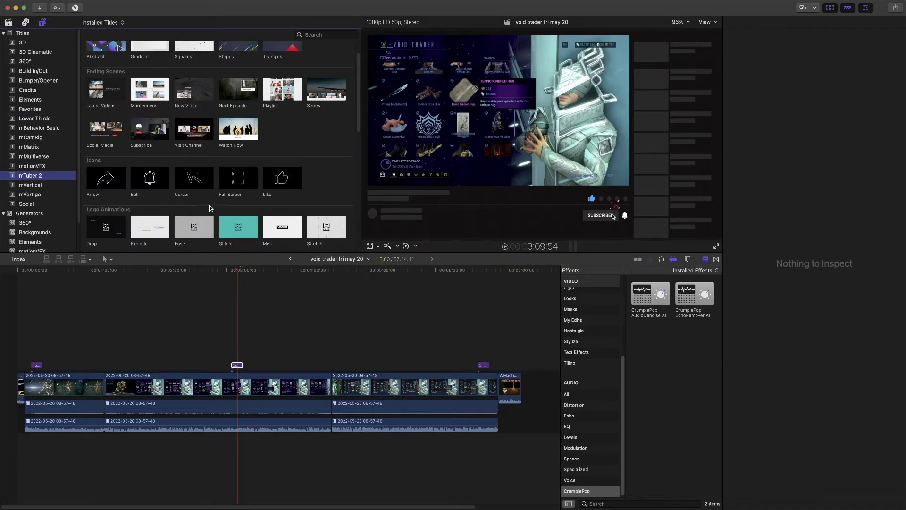
{"action": "scroll", "coordinate": [211, 206], "scroll_direction": "down", "scroll_amount": 2}
{"action": "scroll", "coordinate": [211, 206], "scroll_direction": "down", "scroll_amount": 3}
{"action": "scroll", "coordinate": [210, 200], "scroll_direction": "down", "scroll_amount": 3}
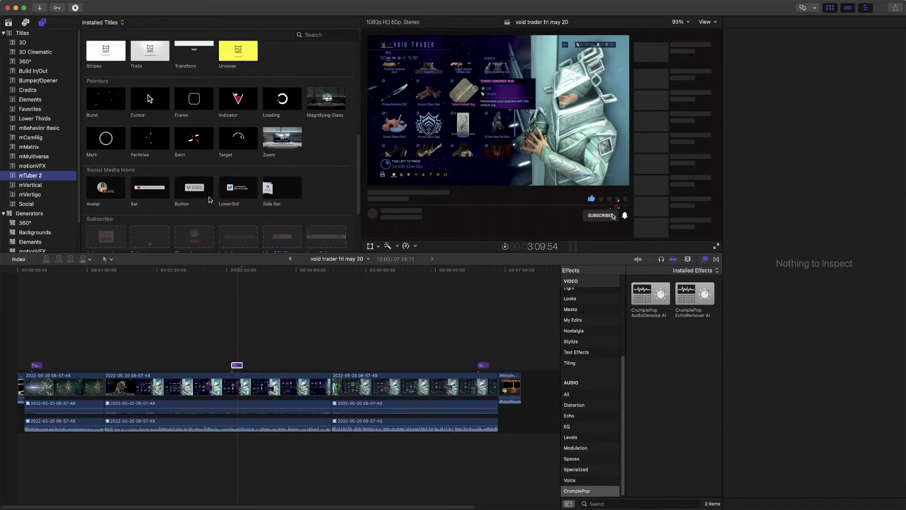
{"action": "left_click", "coordinate": [193, 221]}
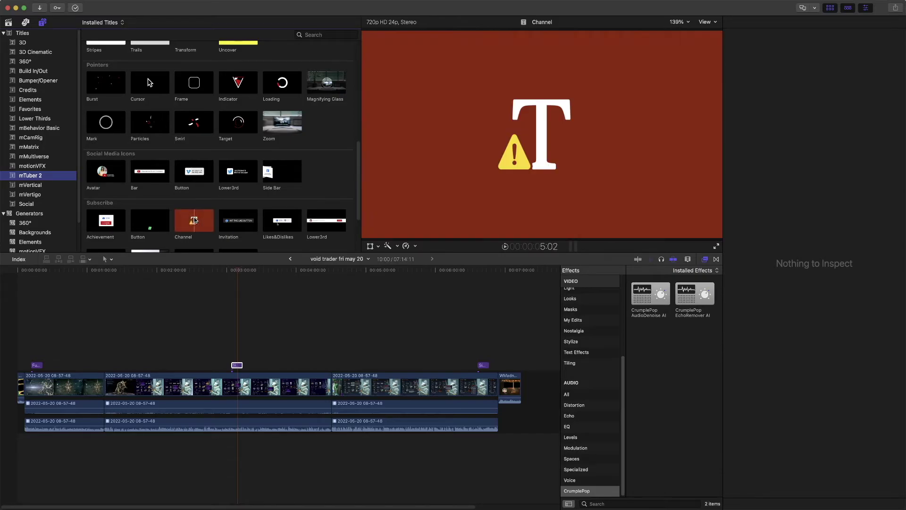
{"action": "right_click", "coordinate": [193, 221]}
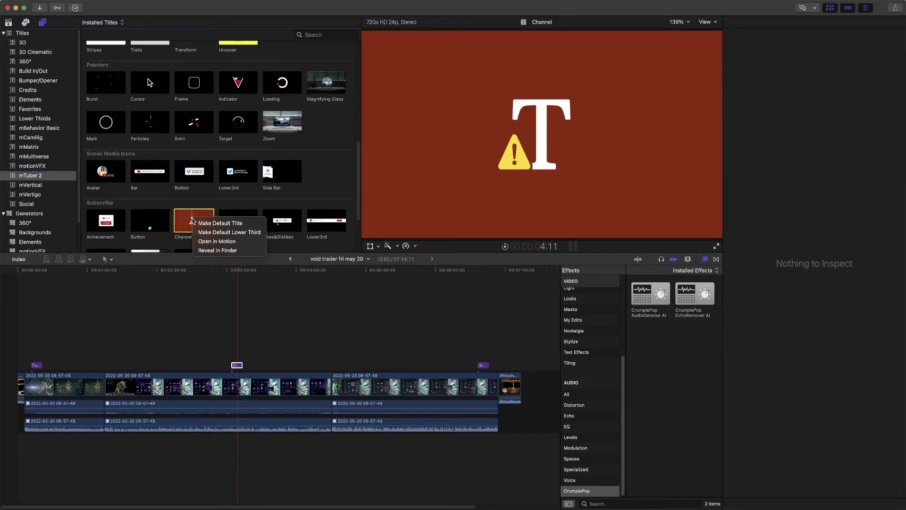
{"action": "left_click", "coordinate": [225, 242]}
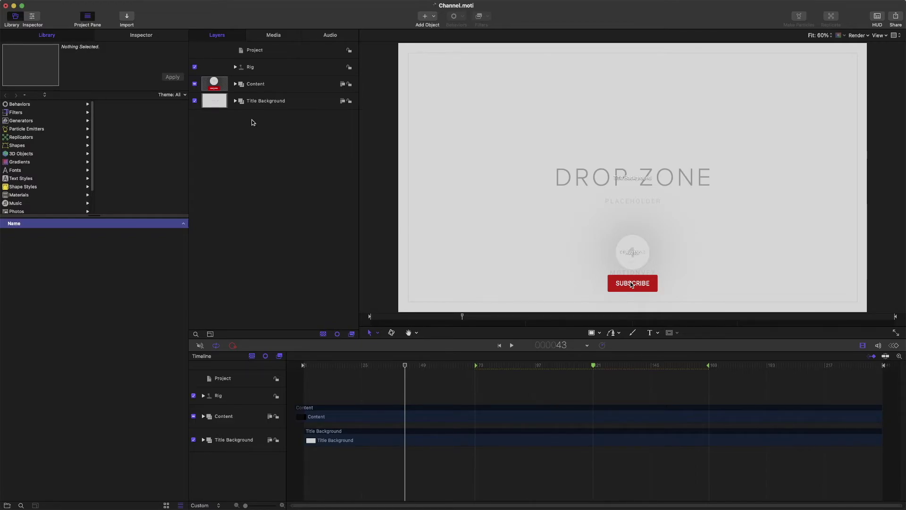
{"action": "left_click", "coordinate": [6, 6]}
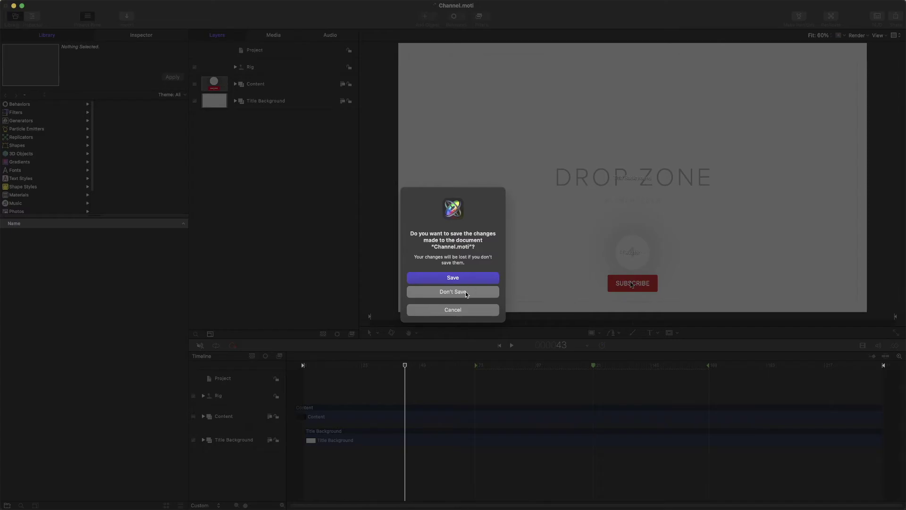
{"action": "left_click", "coordinate": [465, 293]}
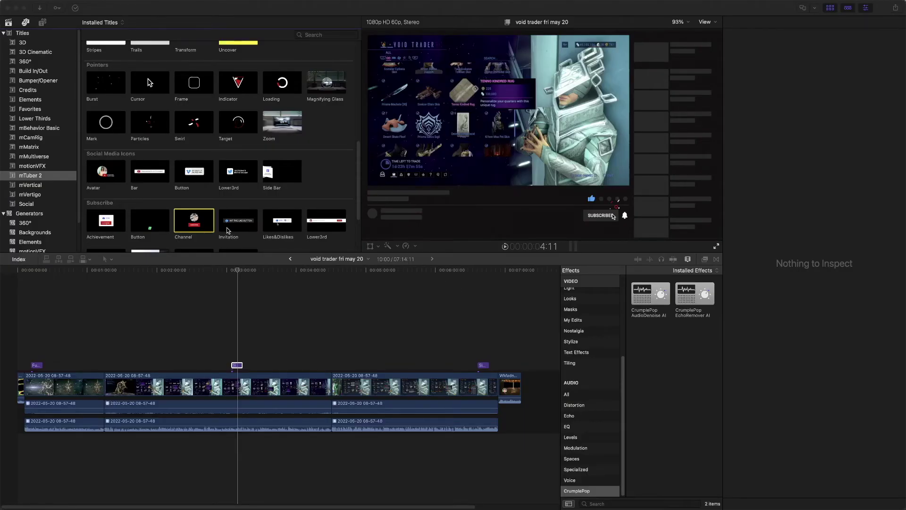
Open the mTuber 2 Invitation title in Motion, delete its Separators group, and close Invitation.moti without saving.
{"action": "left_click", "coordinate": [232, 224]}
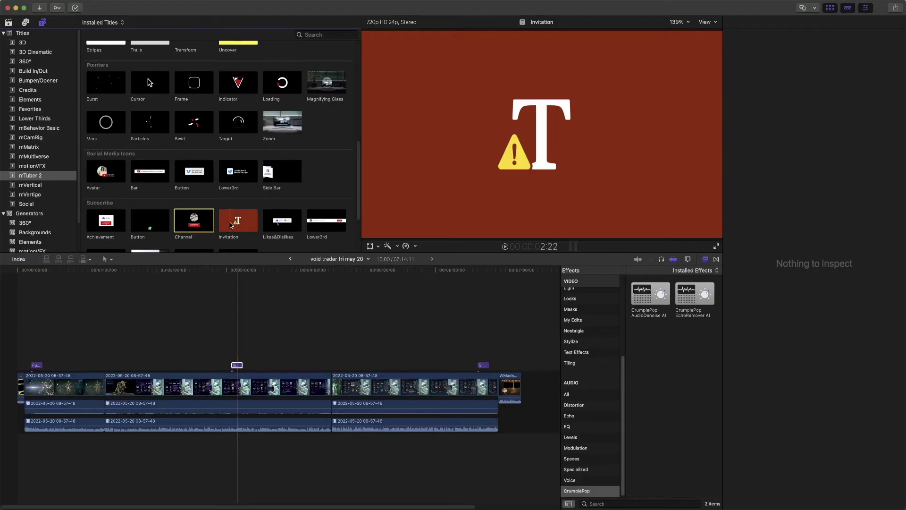
{"action": "right_click", "coordinate": [232, 224]}
{"action": "left_click", "coordinate": [243, 244]}
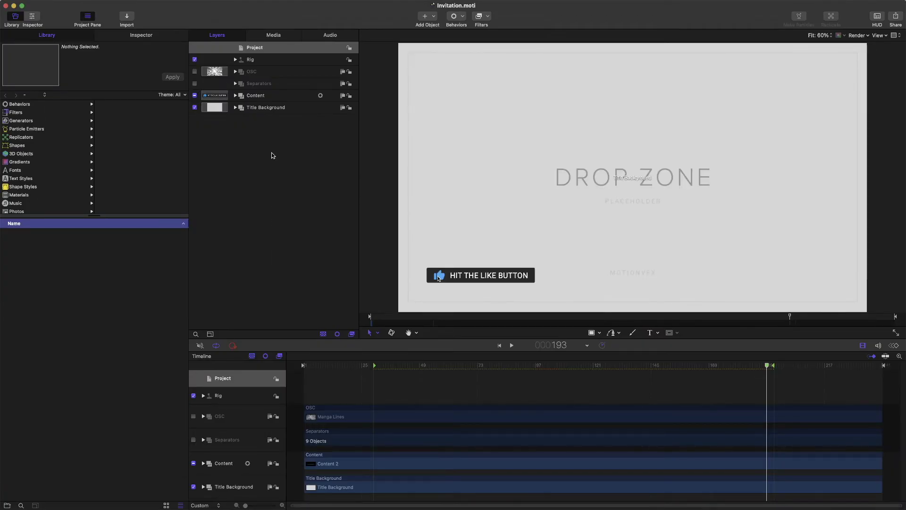
{"action": "left_click", "coordinate": [289, 84]}
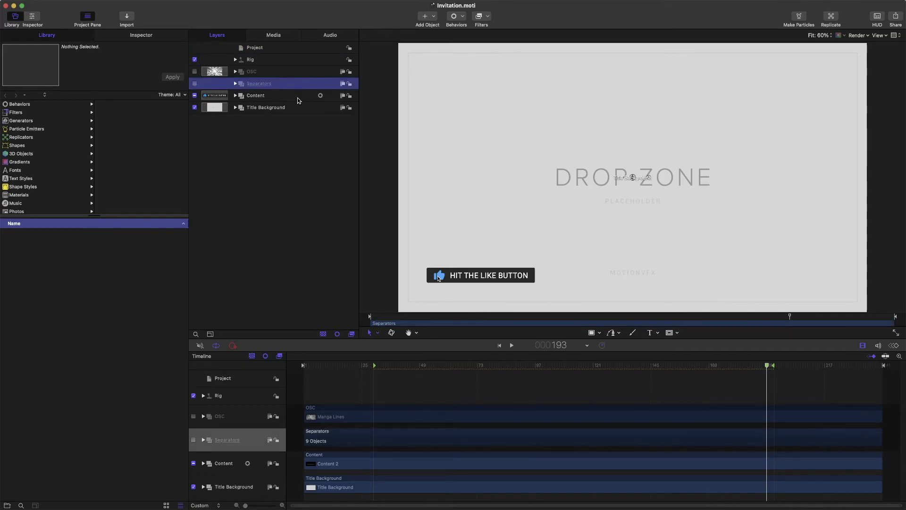
{"action": "key", "text": "Delete"}
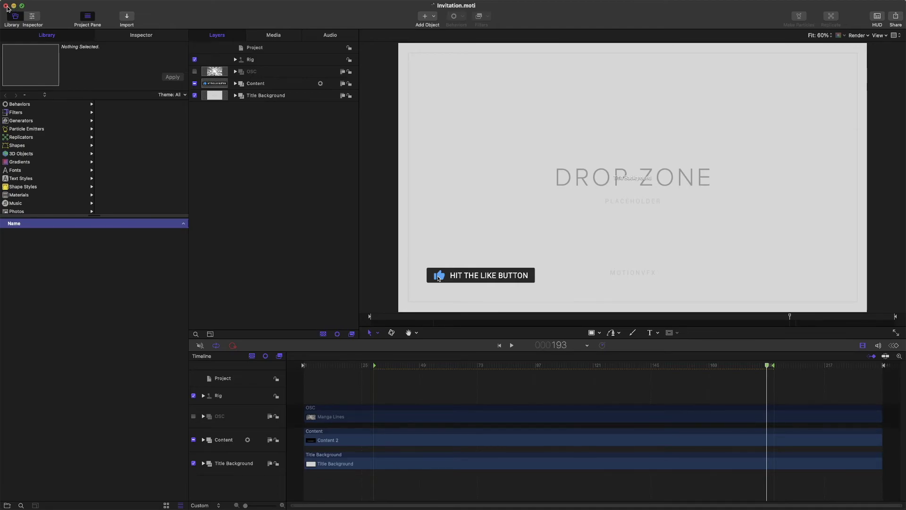
{"action": "left_click", "coordinate": [6, 6]}
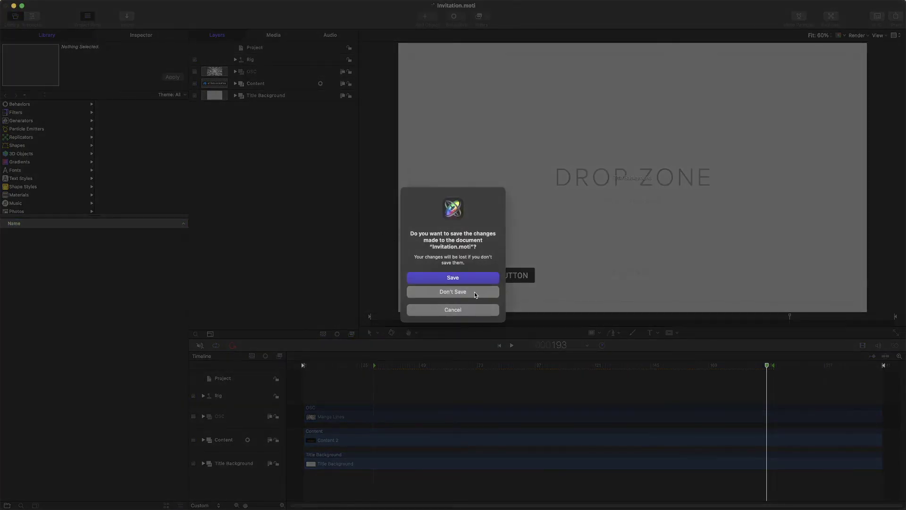
{"action": "left_click", "coordinate": [474, 292]}
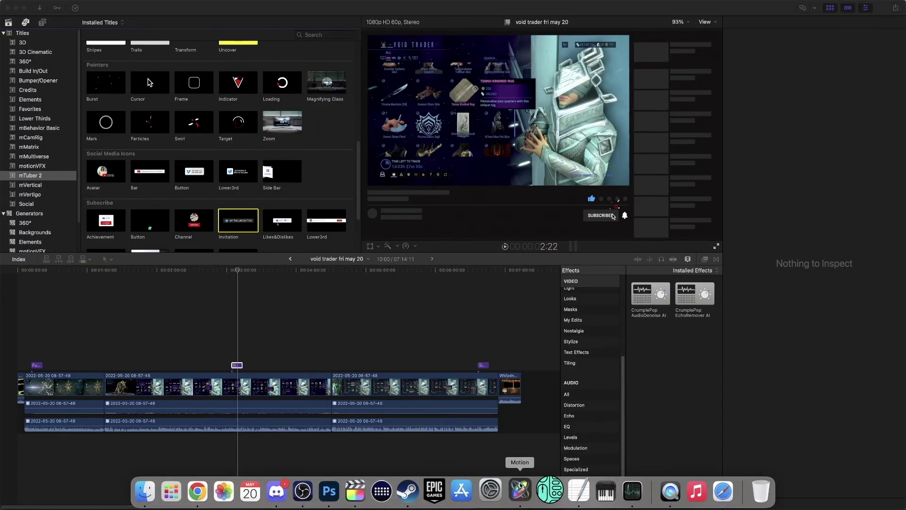